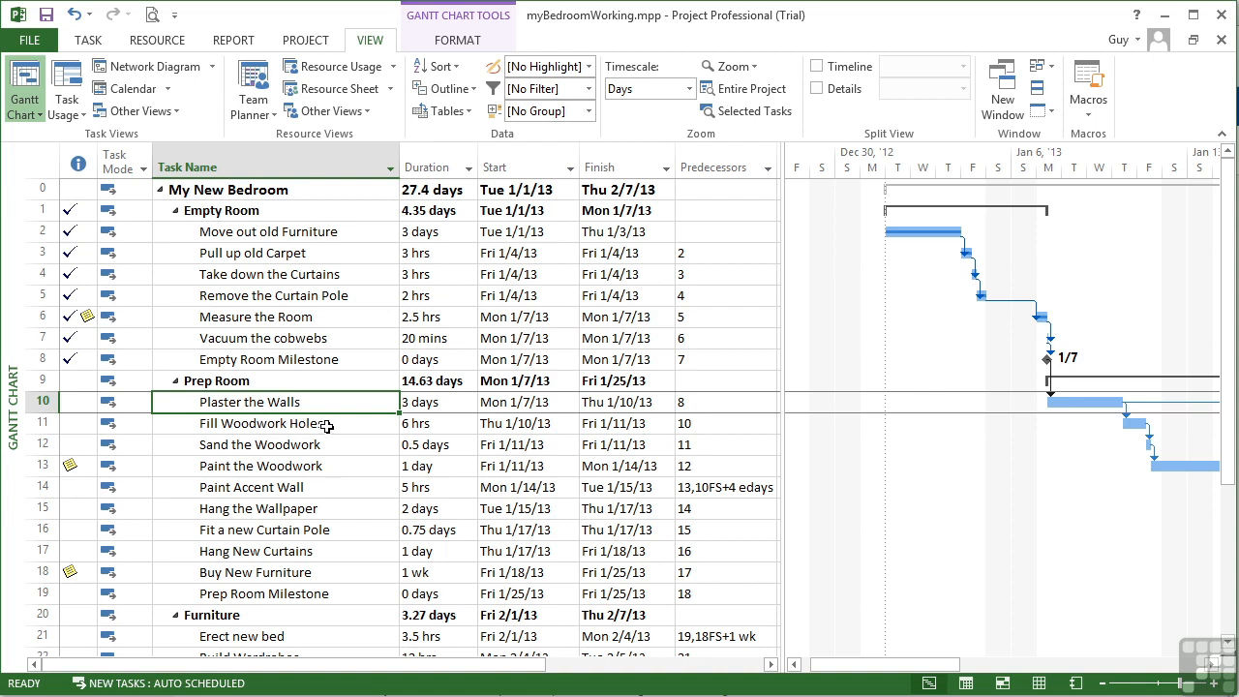
Step: View the task information of Fill Woodwork Holes in three different ways, closing it each time without changes
double_click(327, 426)
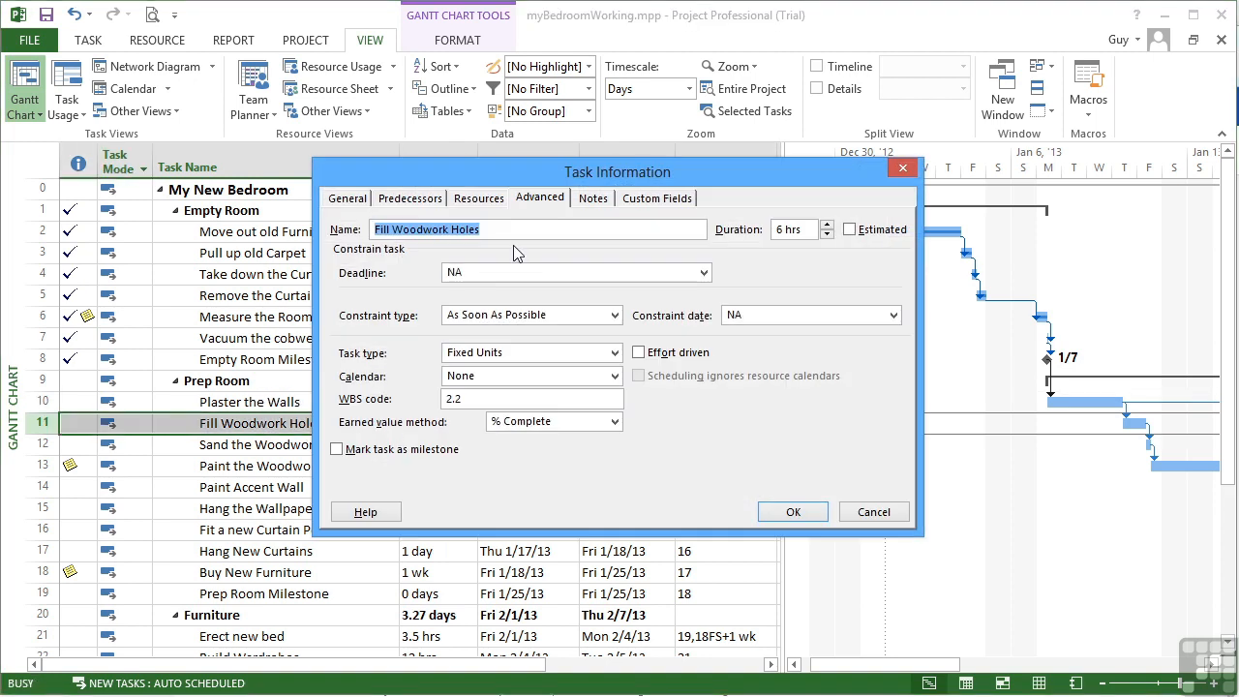
click(902, 176)
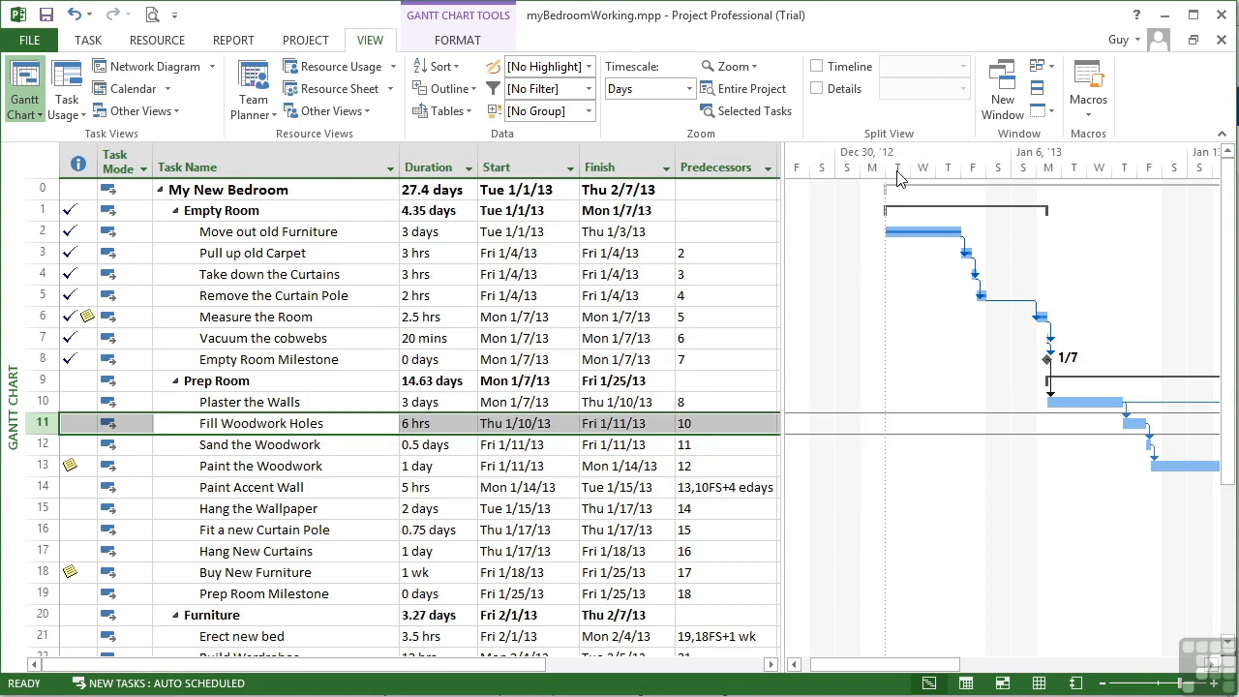
click(85, 40)
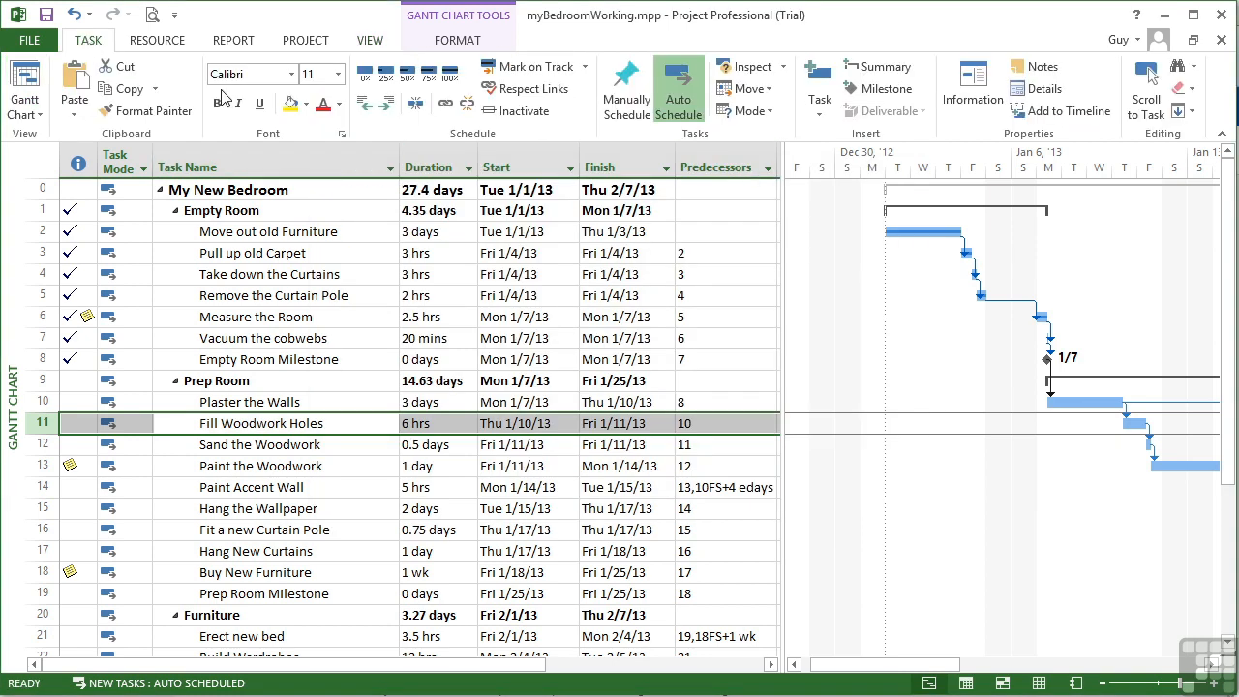
click(959, 89)
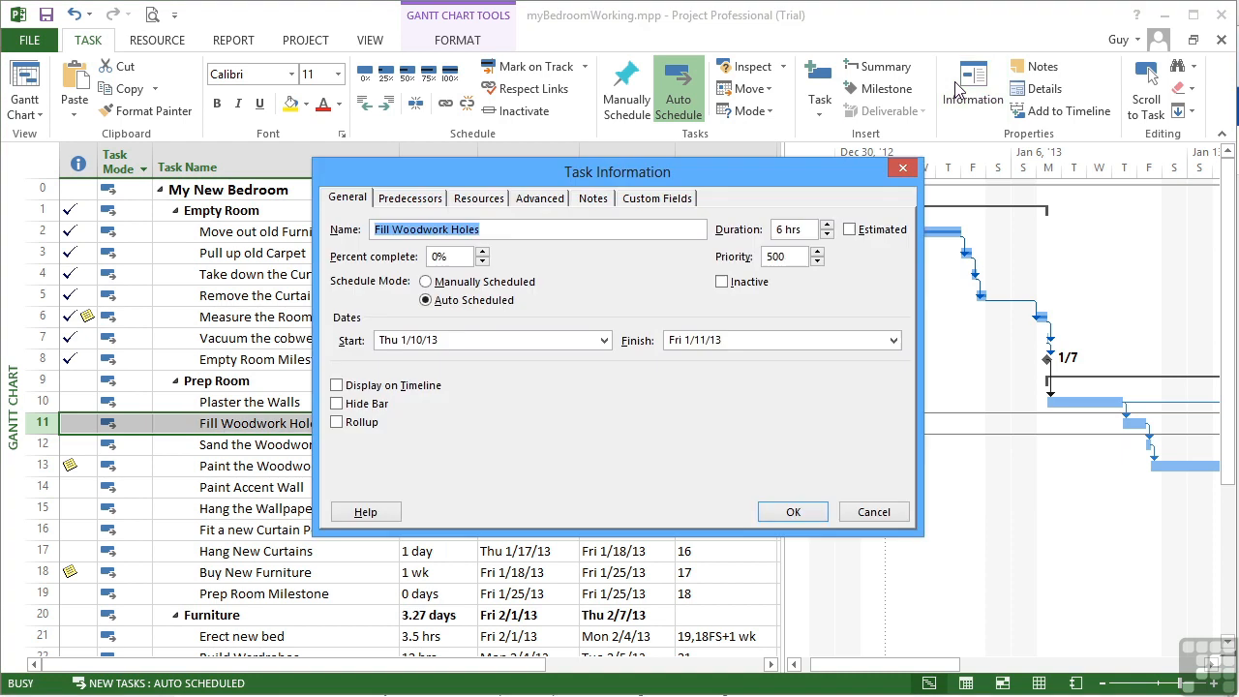
click(902, 168)
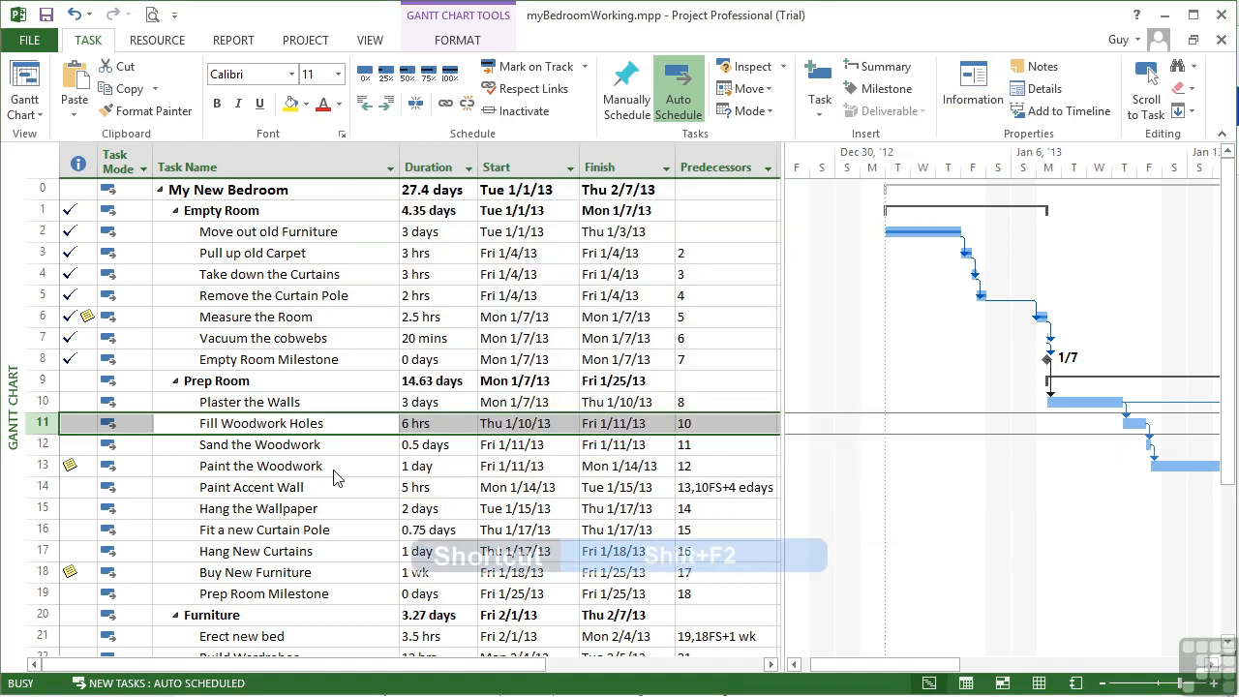
key(shift+F2)
key(Escape)
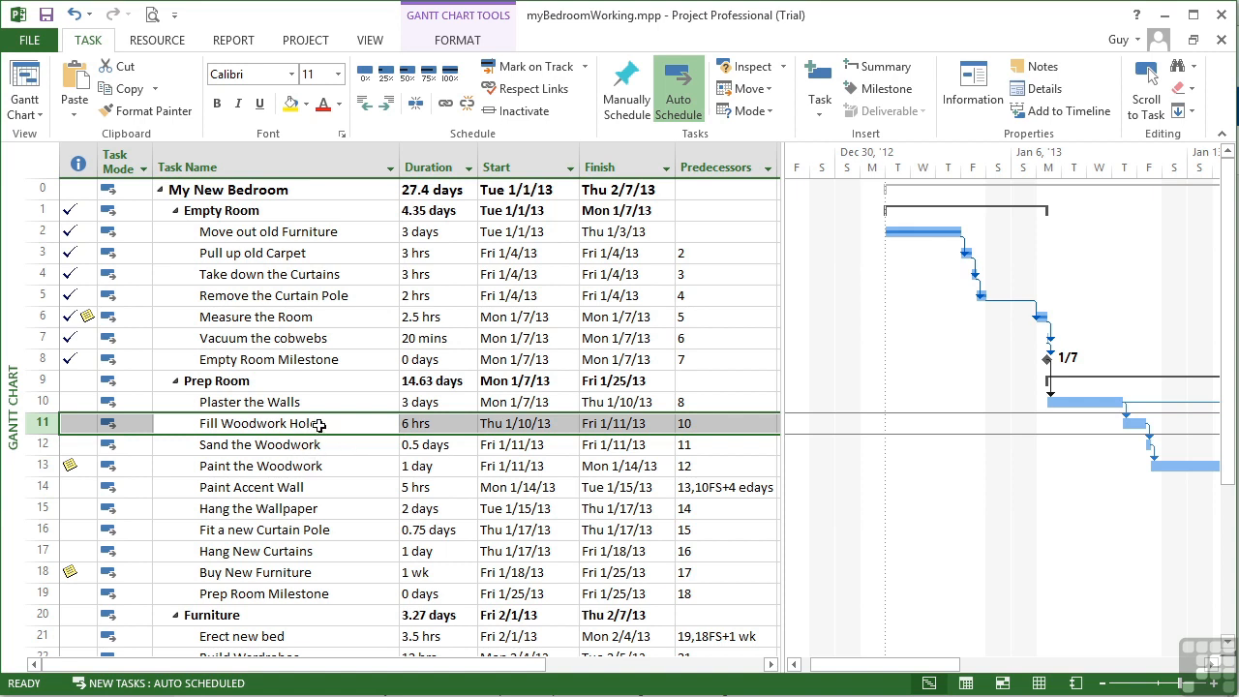
Step: Set the deadline of the Fill Woodwork Holes task to Mon 1/14/13 in its task information
double_click(319, 425)
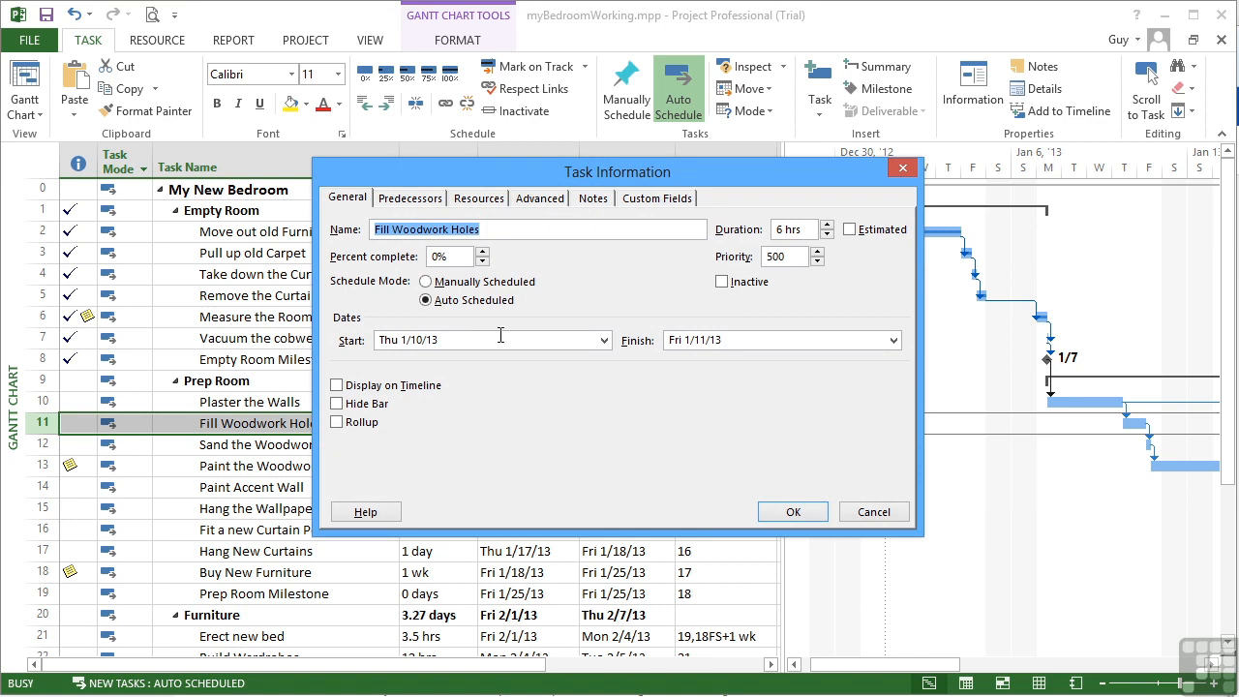
click(541, 199)
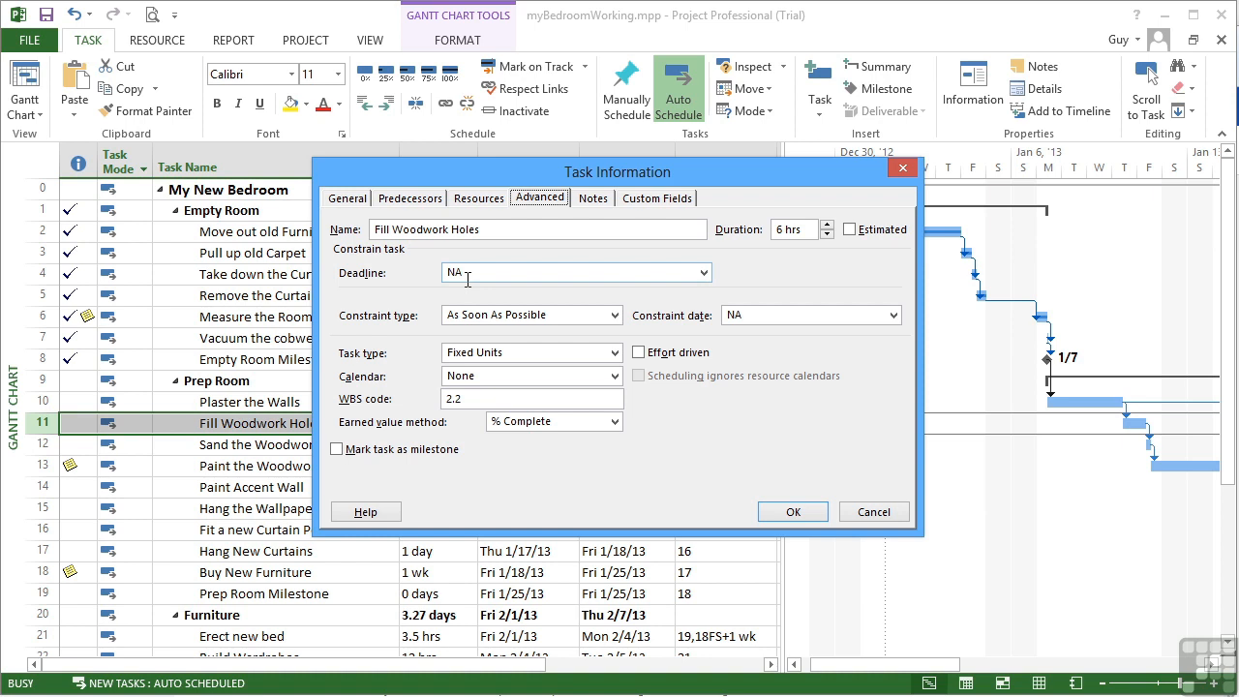
drag(668, 180, 764, 137)
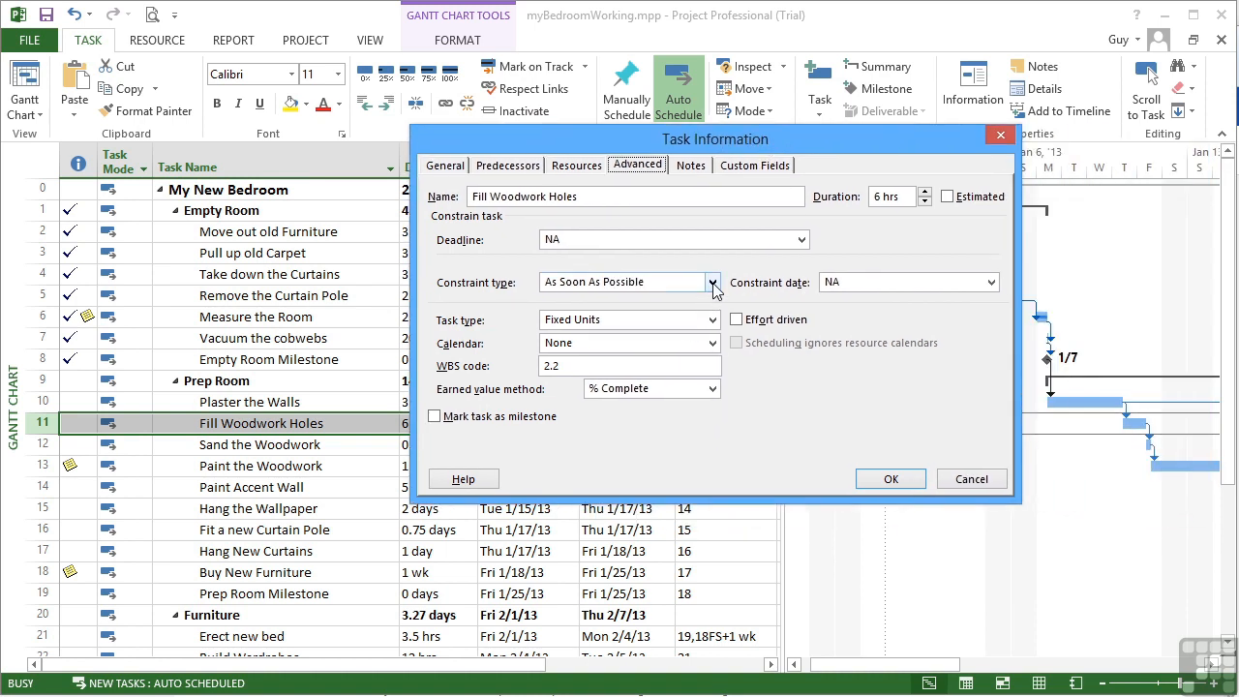
click(803, 240)
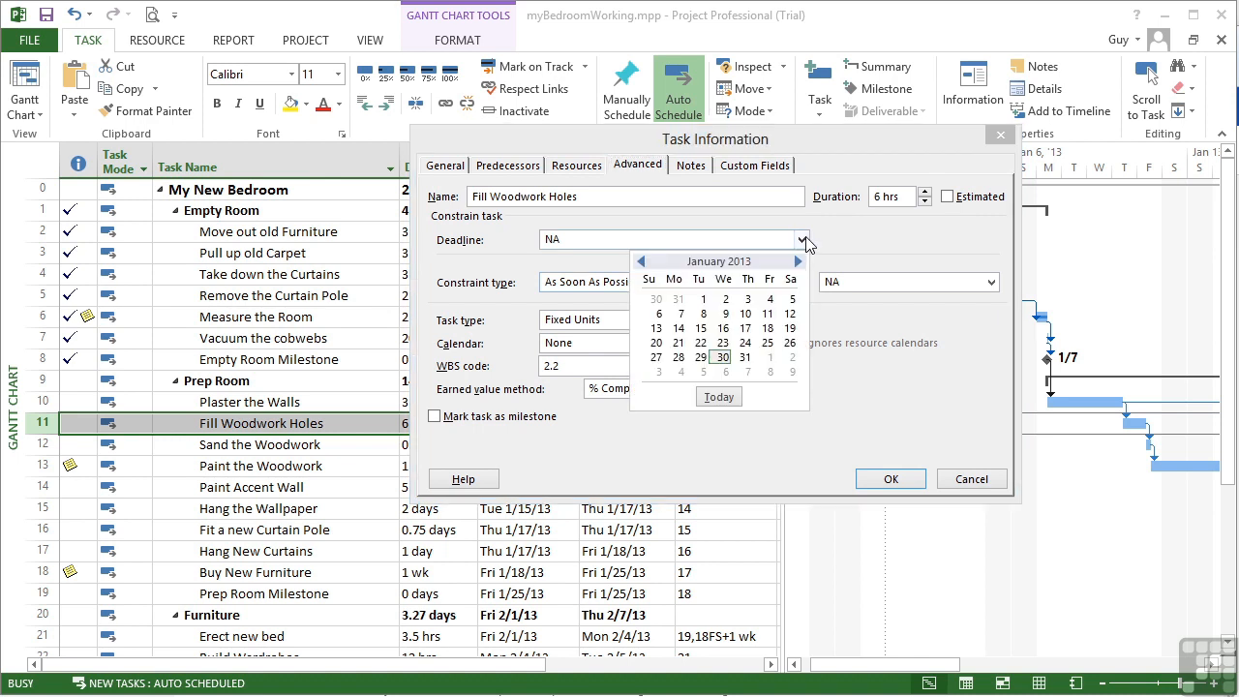
click(790, 314)
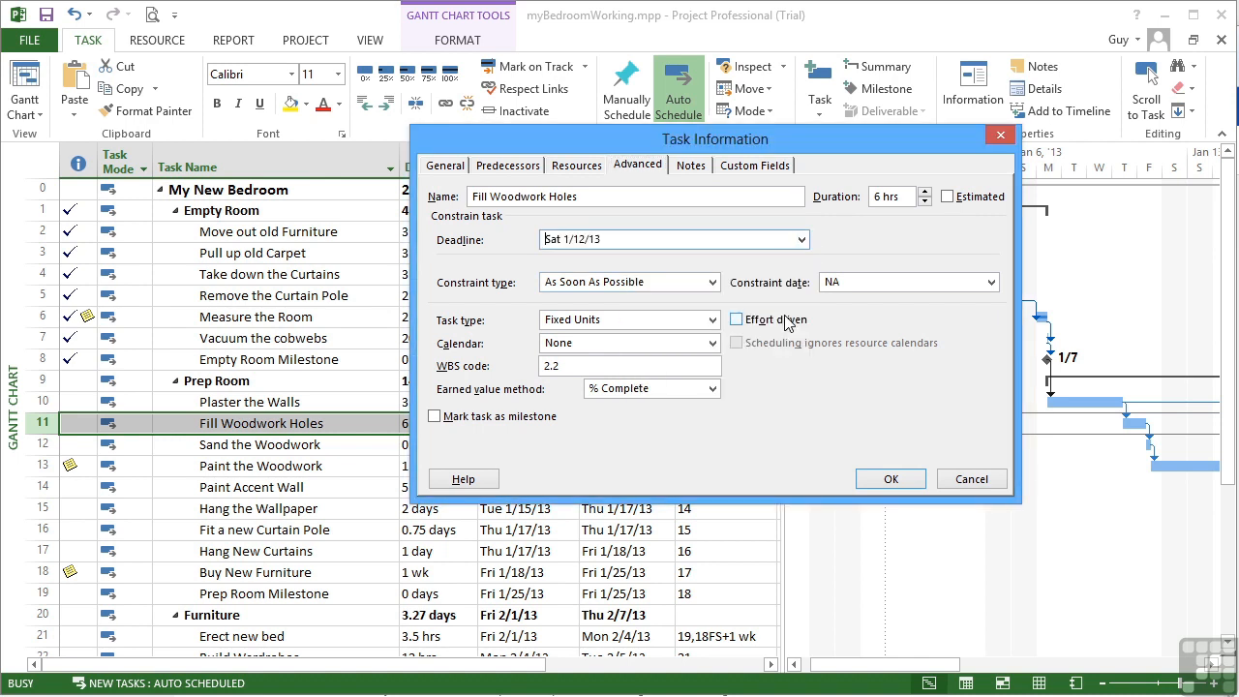
click(803, 239)
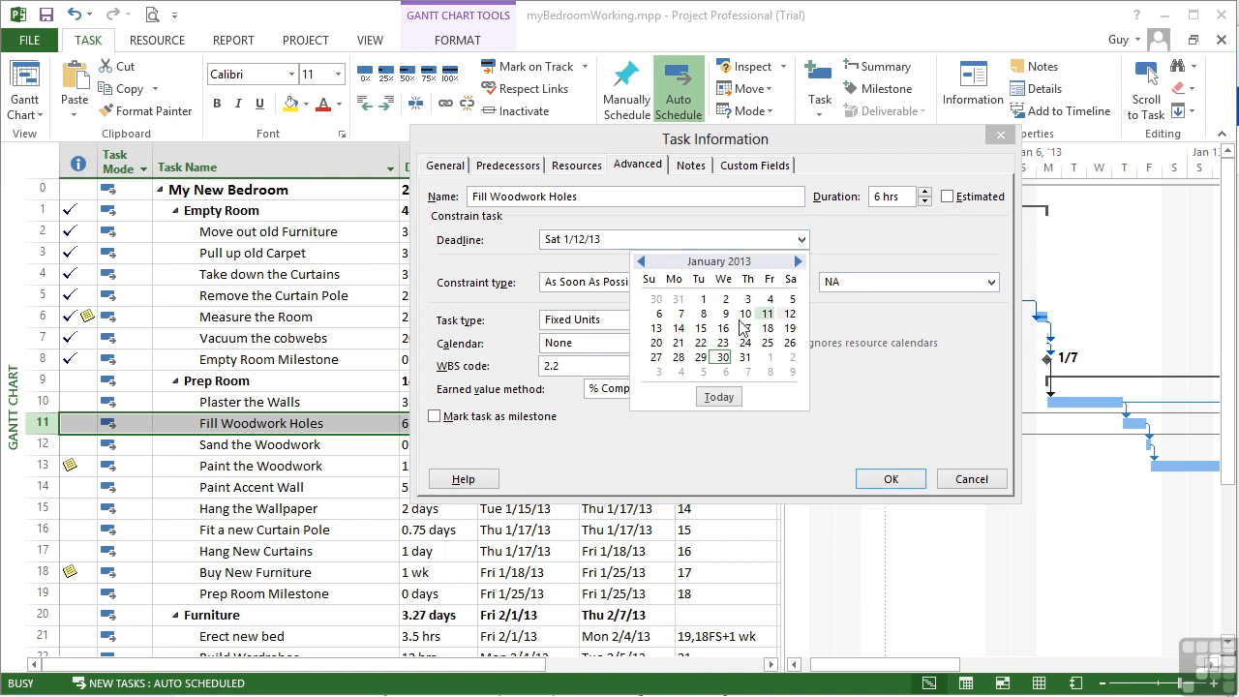
click(679, 328)
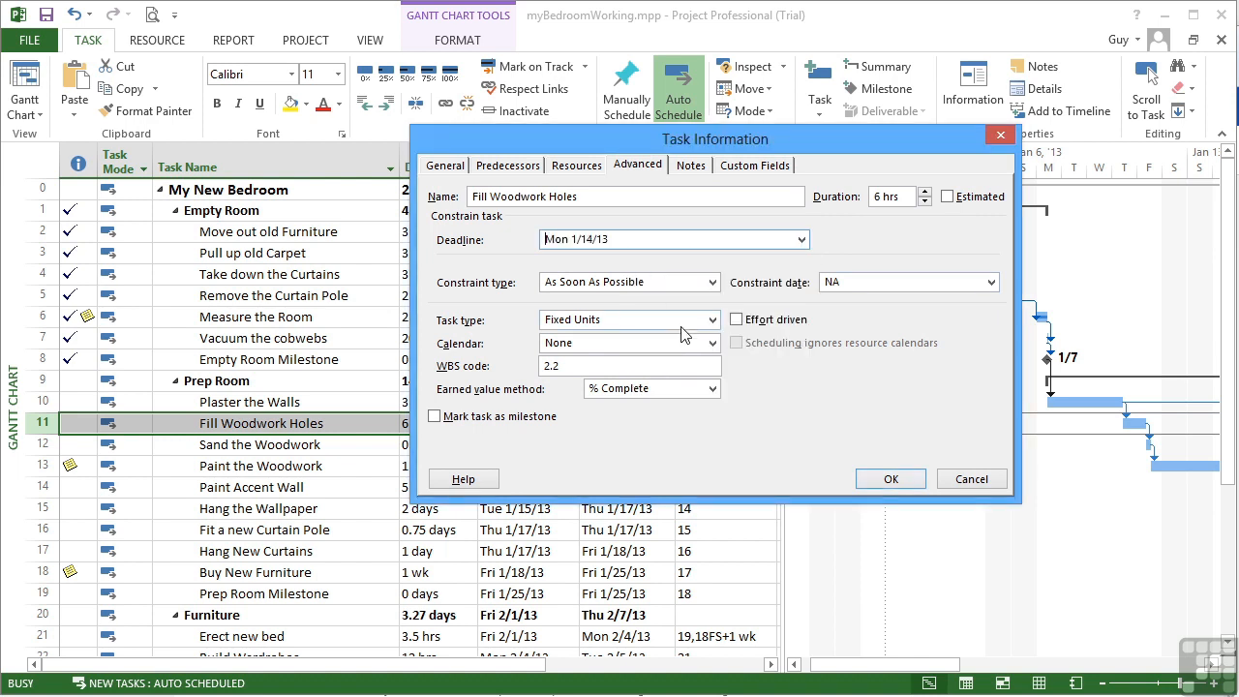
click(891, 479)
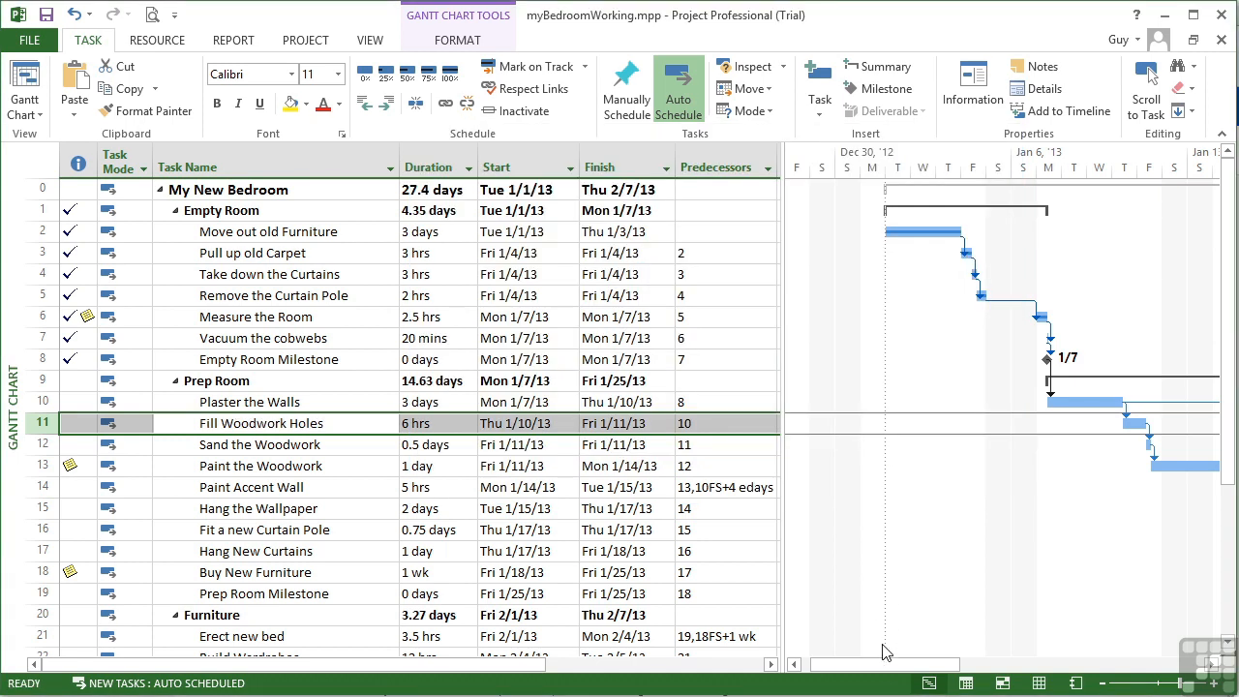
Step: Move the deadline marker of Fill Woodwork Holes to Sun 1/13/13 on the Gantt chart
drag(891, 666, 926, 675)
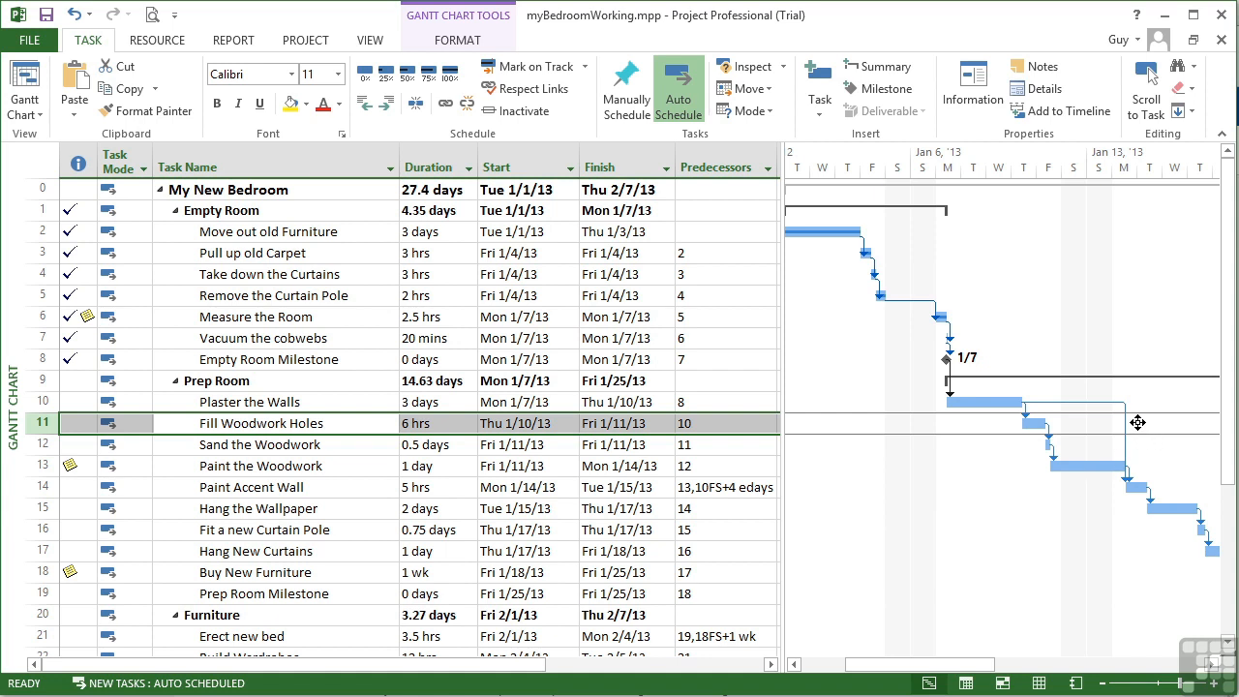
drag(1137, 423, 1170, 428)
drag(1162, 423, 1112, 424)
mouse_move(1113, 424)
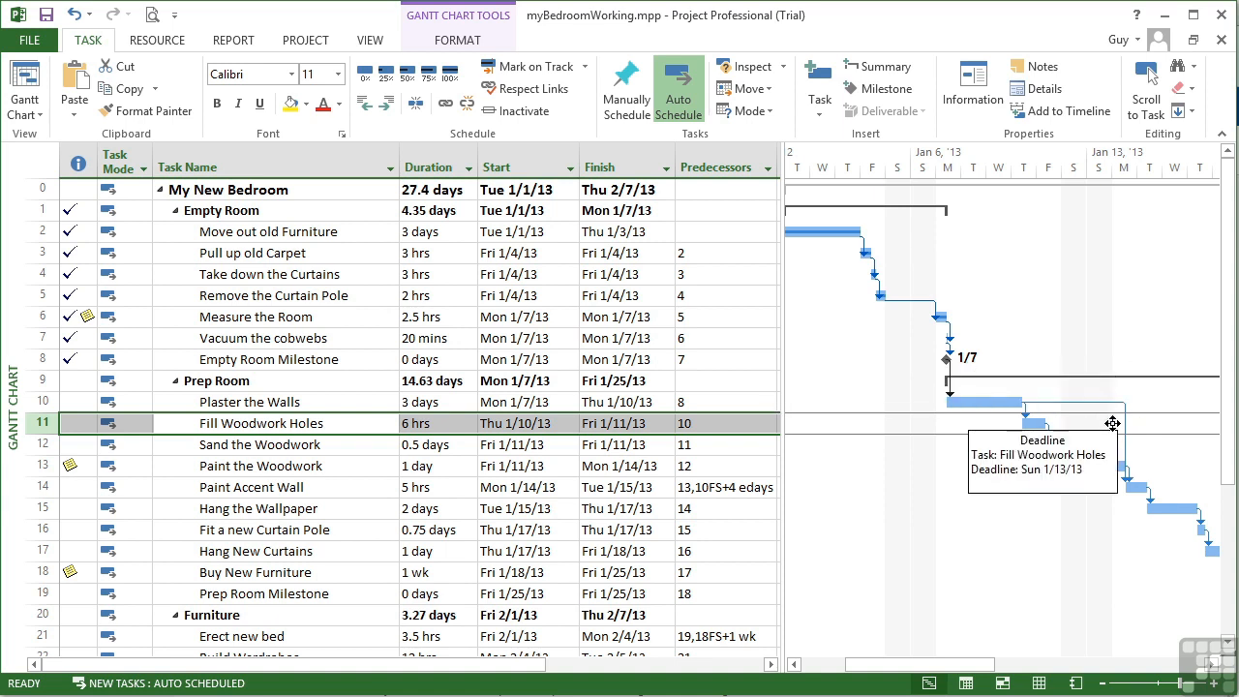
click(1116, 473)
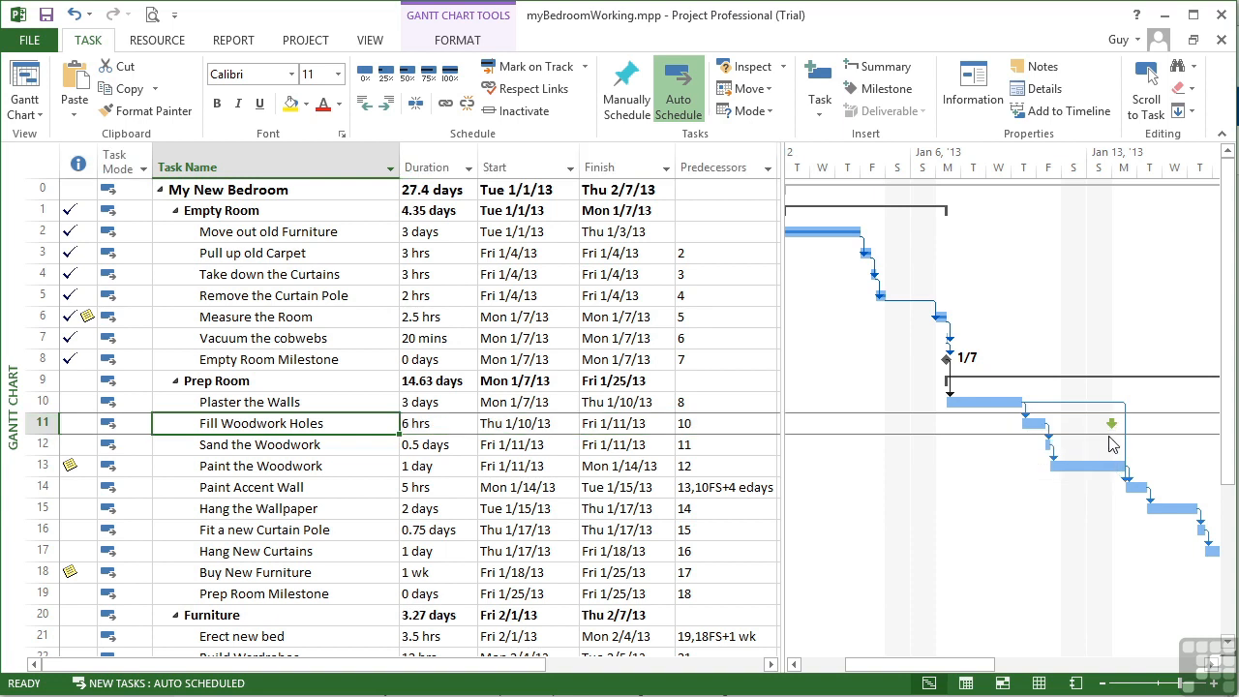
Step: Shift the Fill Woodwork Holes deadline marker before the task's finish, check its indicator, and return the marker to Sun 1/13/13
drag(1113, 423, 1008, 426)
mouse_move(85, 427)
drag(1100, 424, 1134, 424)
mouse_move(1136, 426)
drag(1135, 425, 1111, 423)
Step: Set the duration of Plaster the Walls to 6 days and check the deadline indicator of Fill Woodwork Holes
click(441, 402)
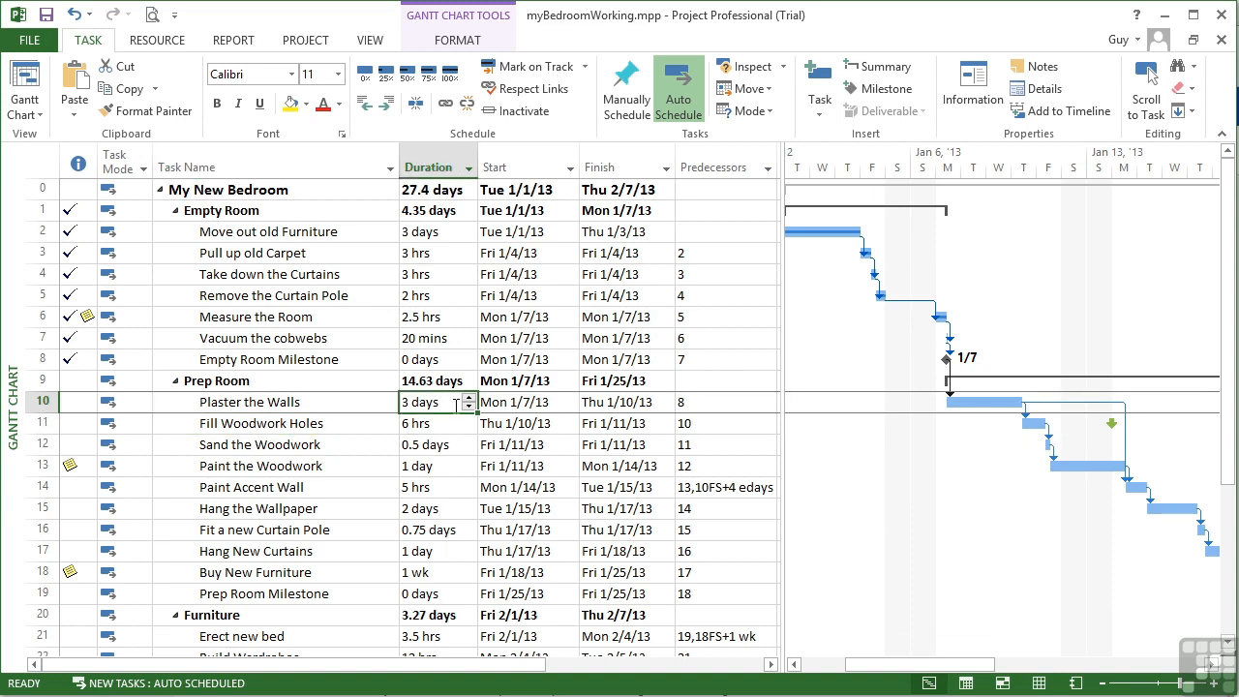
click(468, 399)
click(468, 399)
click(467, 399)
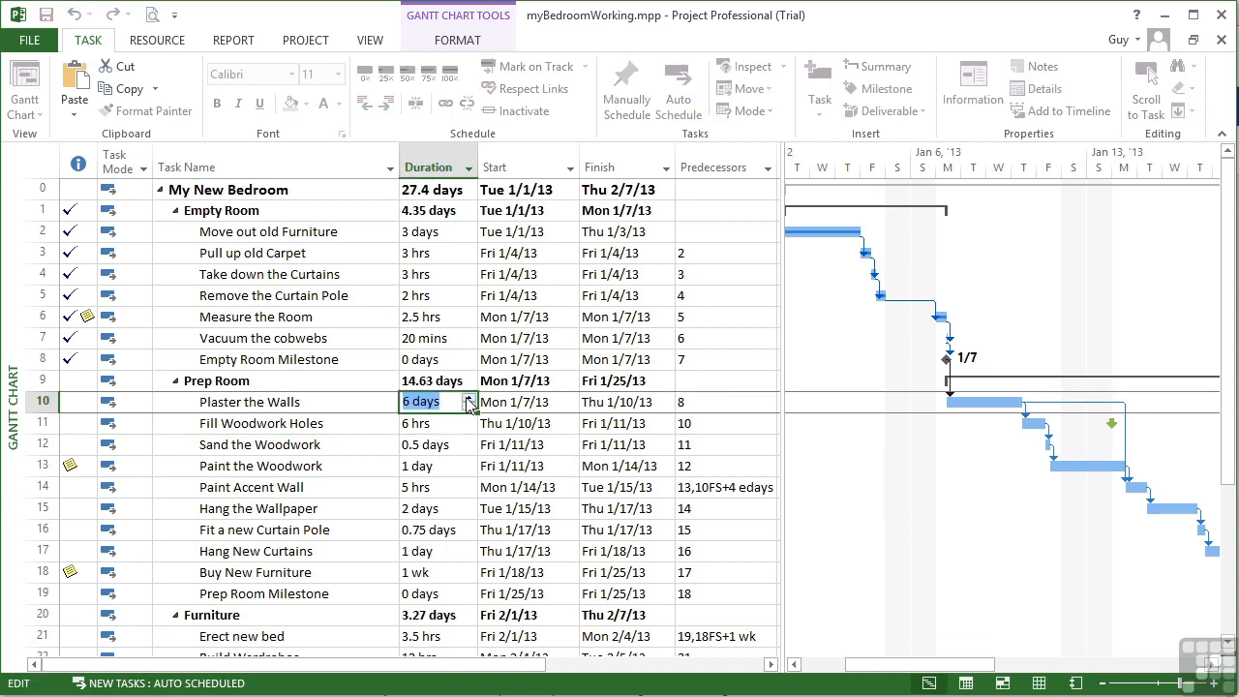
click(390, 402)
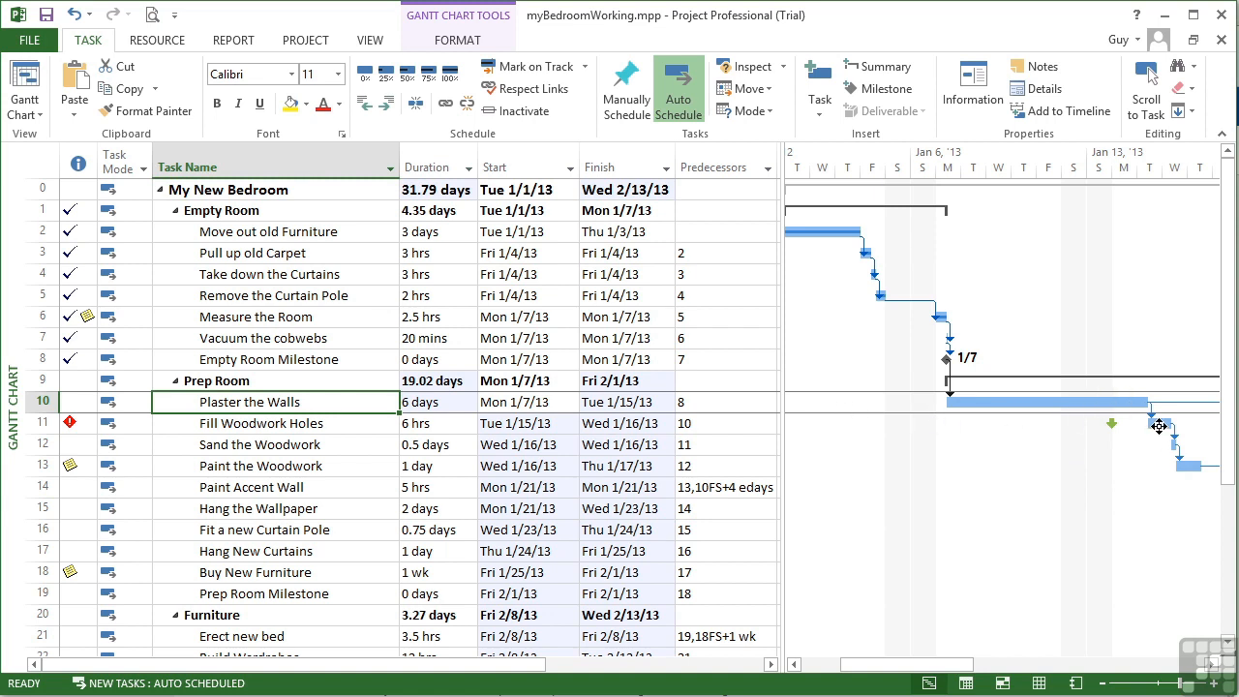
mouse_move(1167, 424)
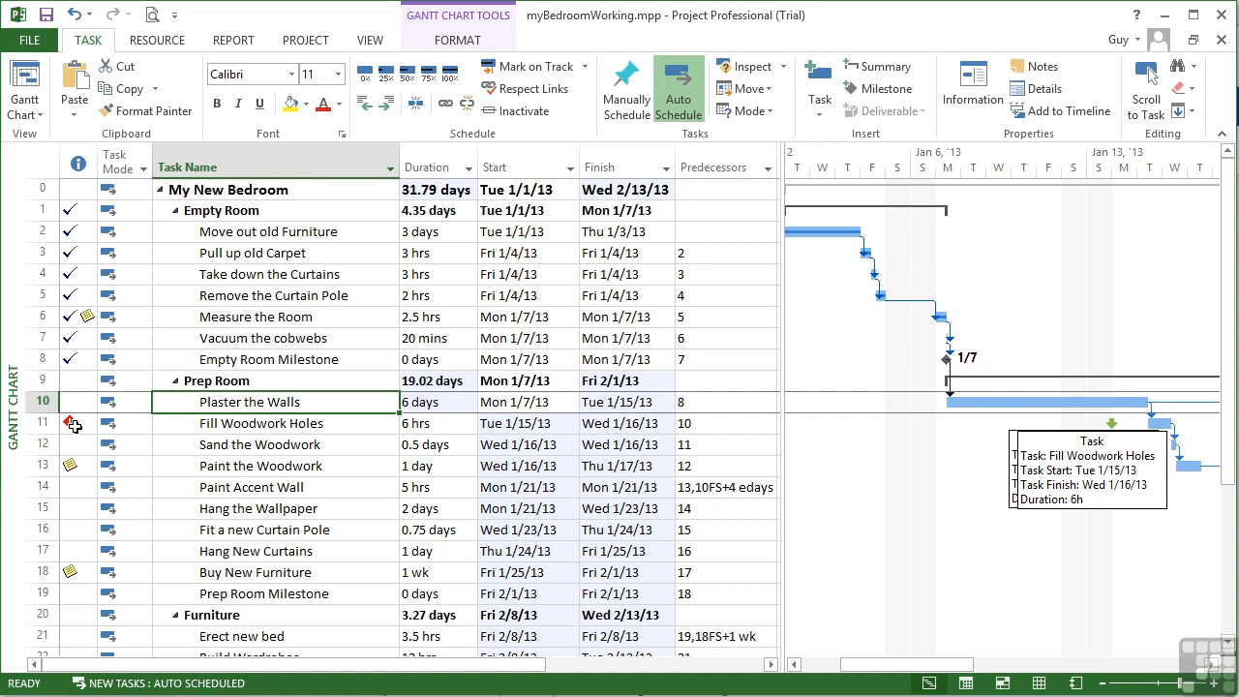
mouse_move(72, 423)
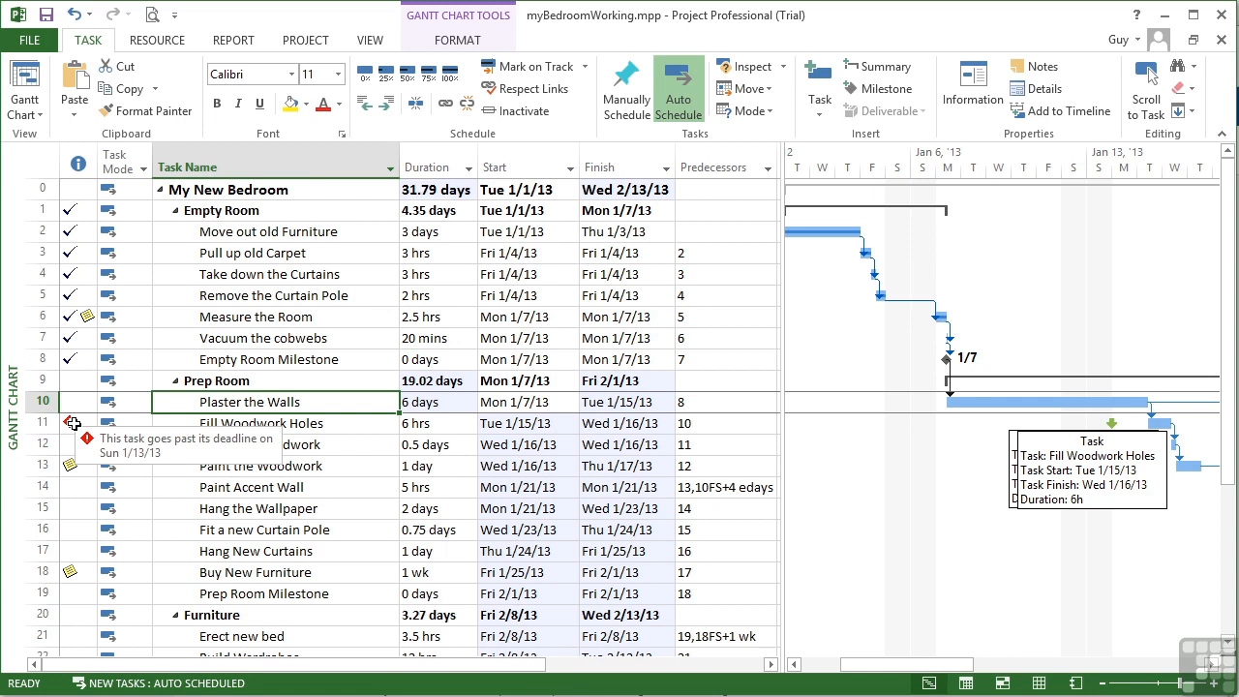
Step: Check the deadline setting in the task information of Measure the Room and close it without changes
click(297, 320)
double_click(296, 320)
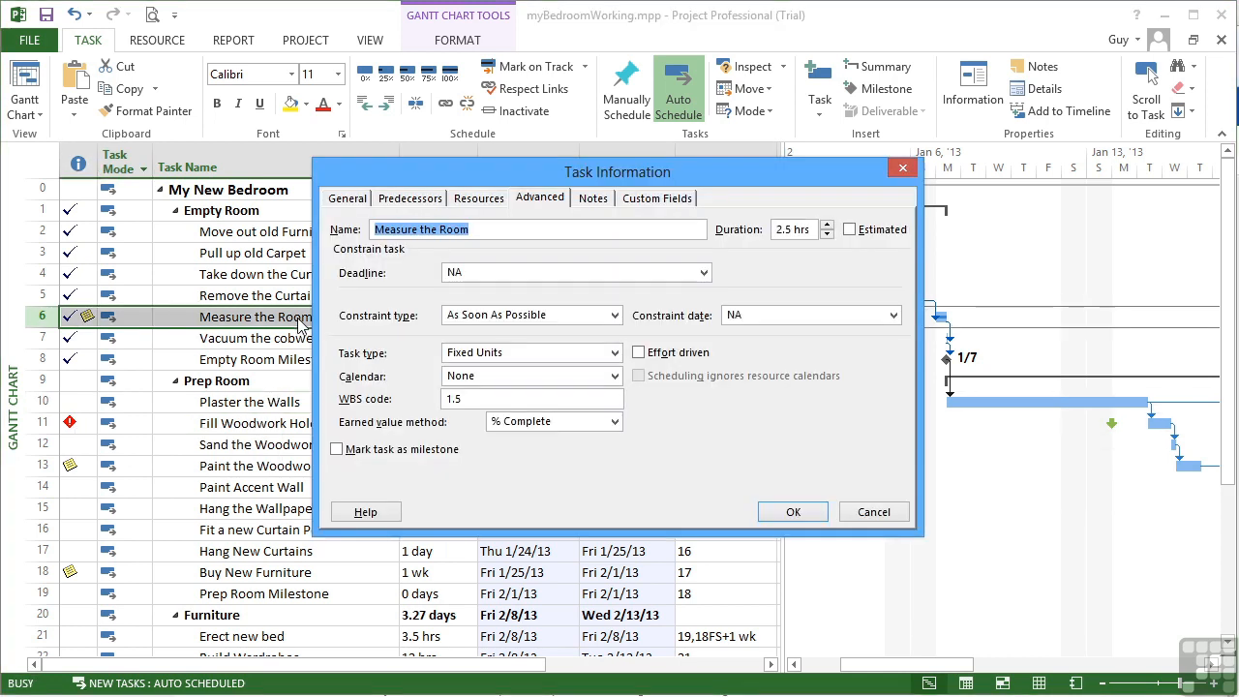
click(544, 200)
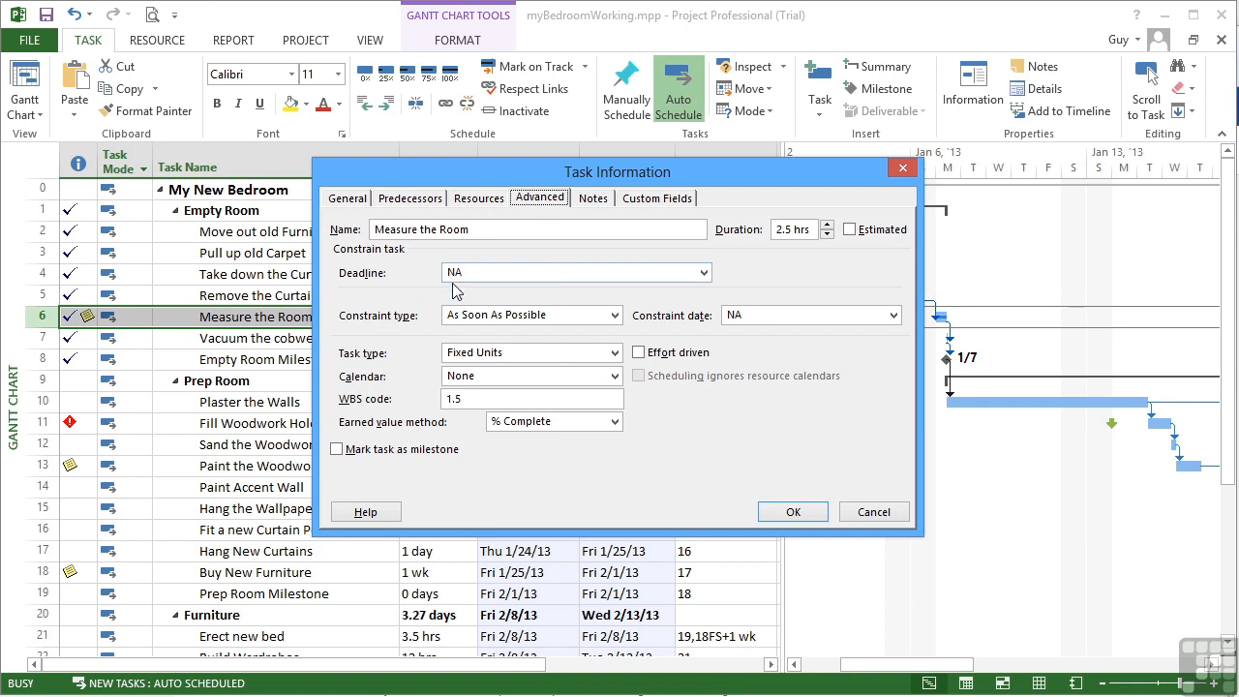
click(670, 274)
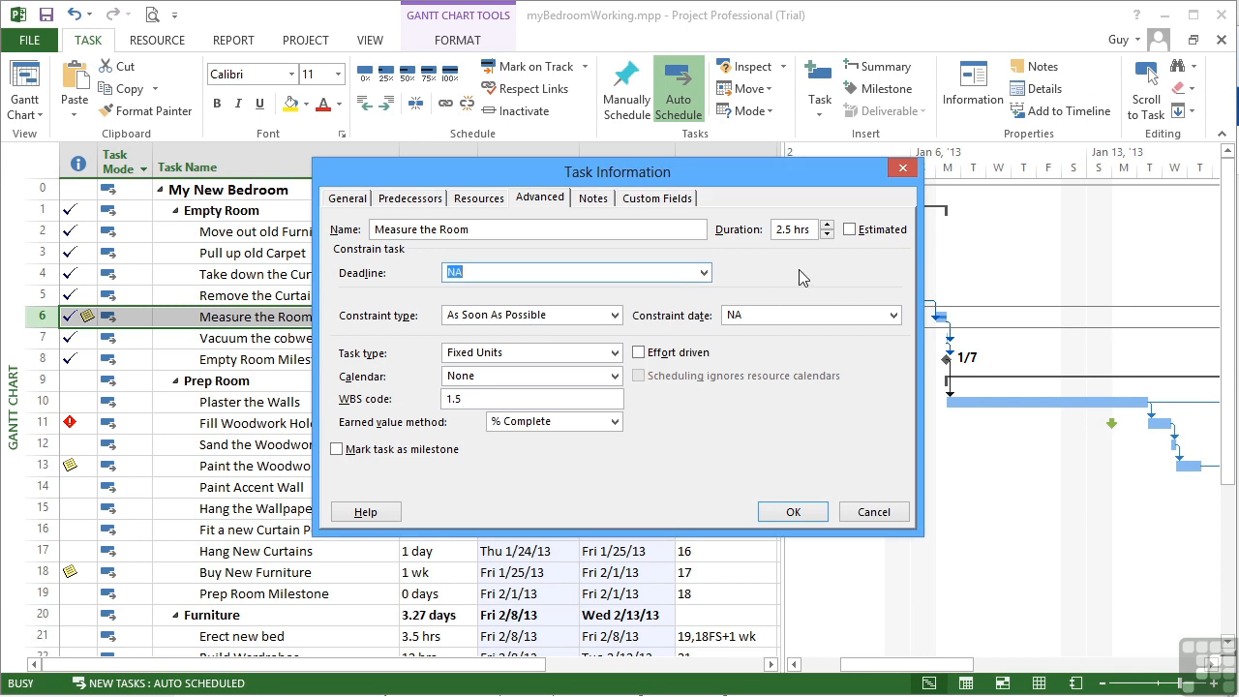
click(875, 514)
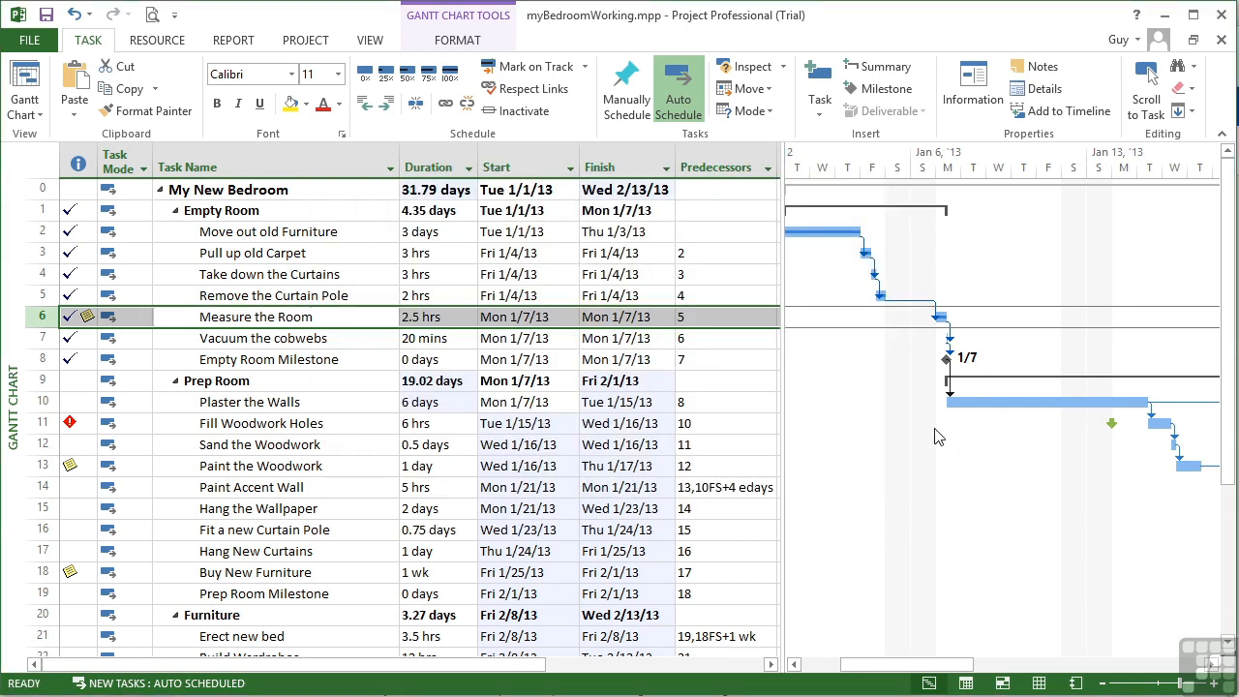
Step: Remove the deadline from the Fill Woodwork Holes task in its task information
click(317, 432)
double_click(317, 431)
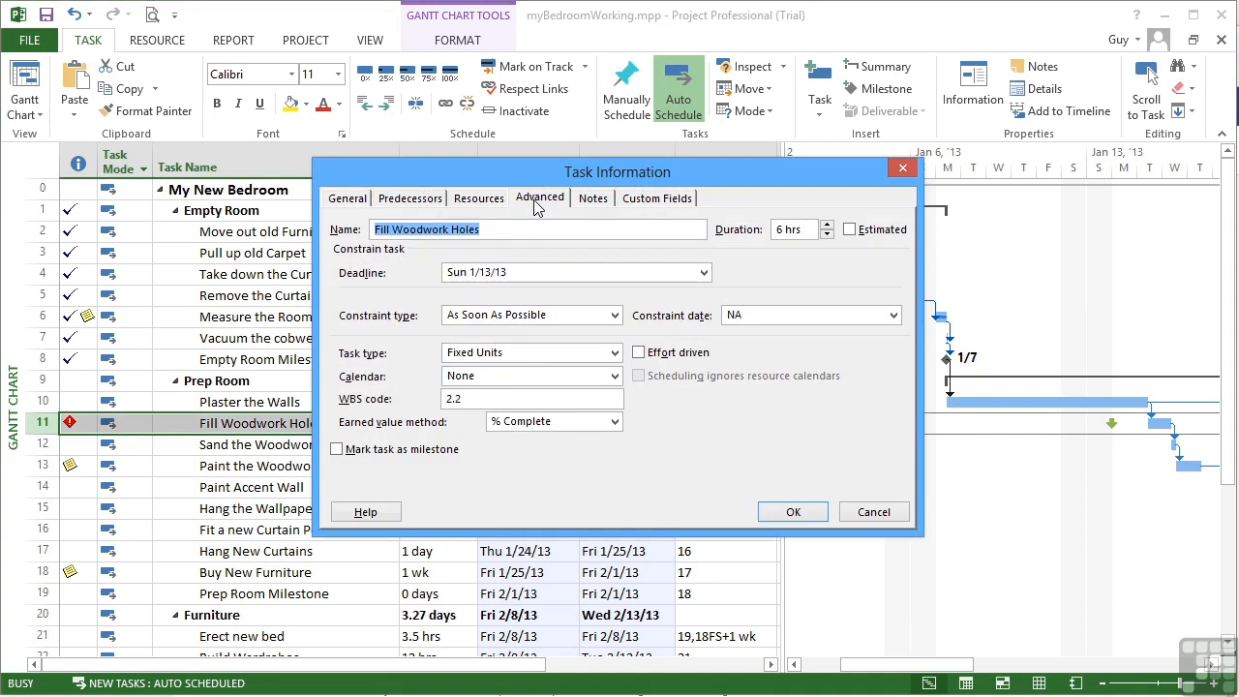
click(524, 271)
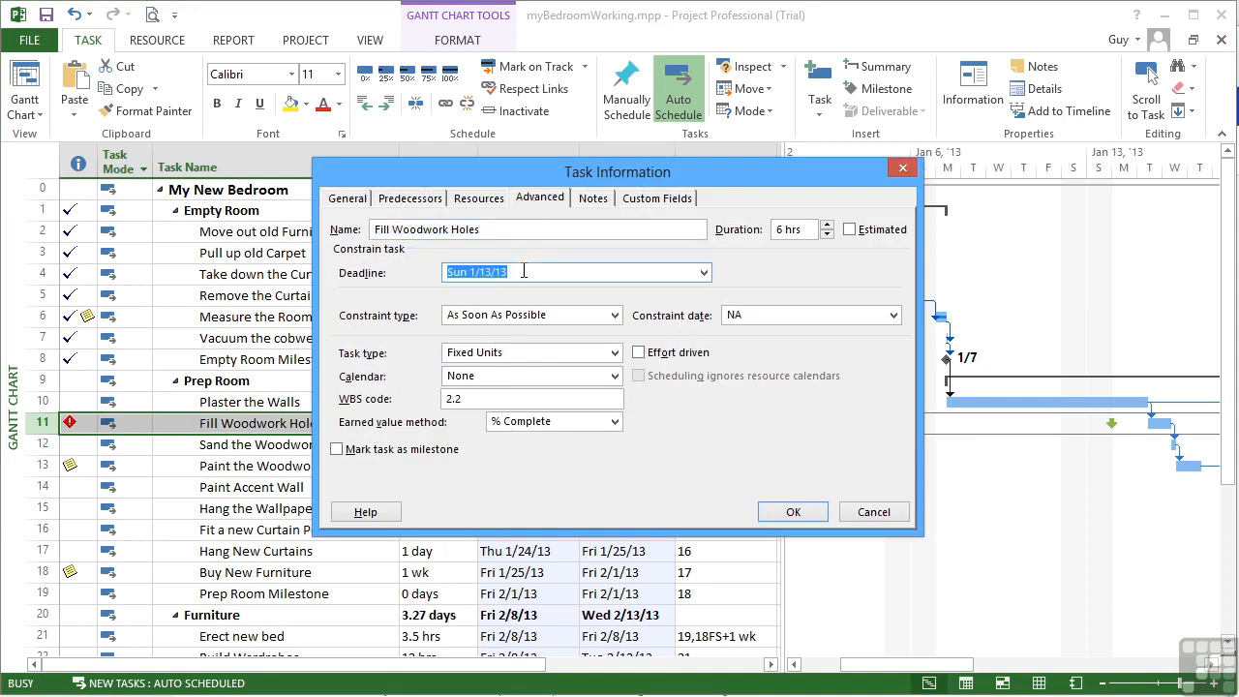
key(Delete)
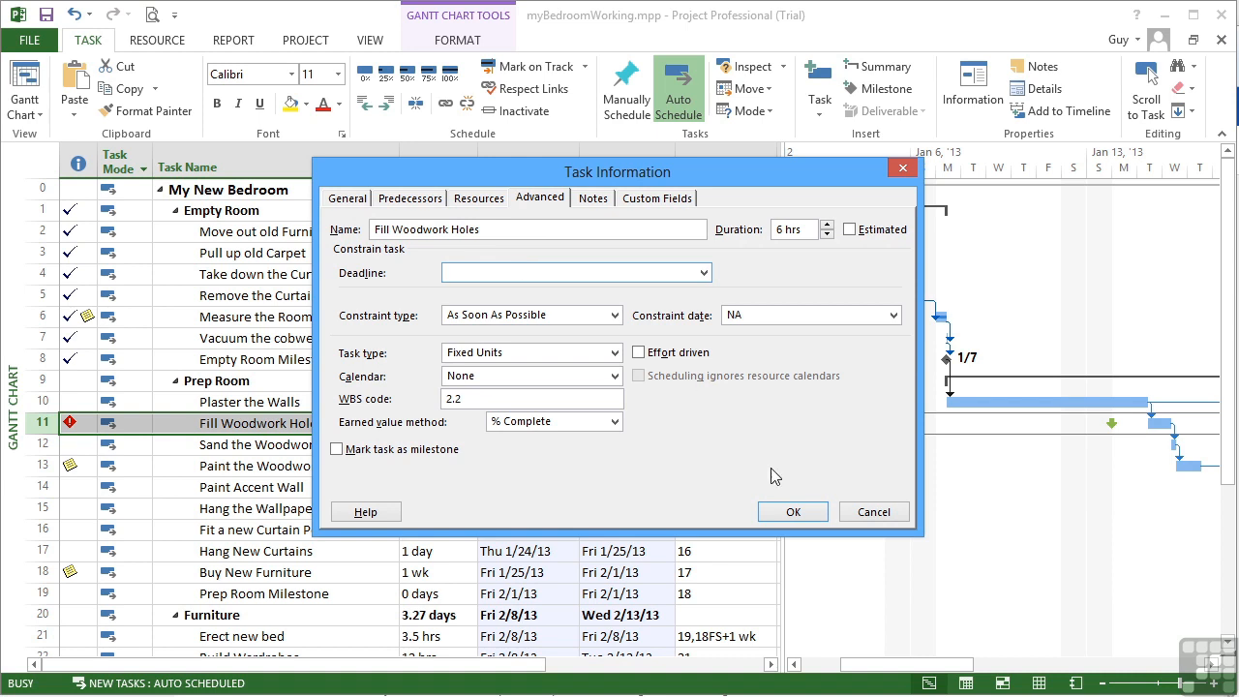
click(793, 513)
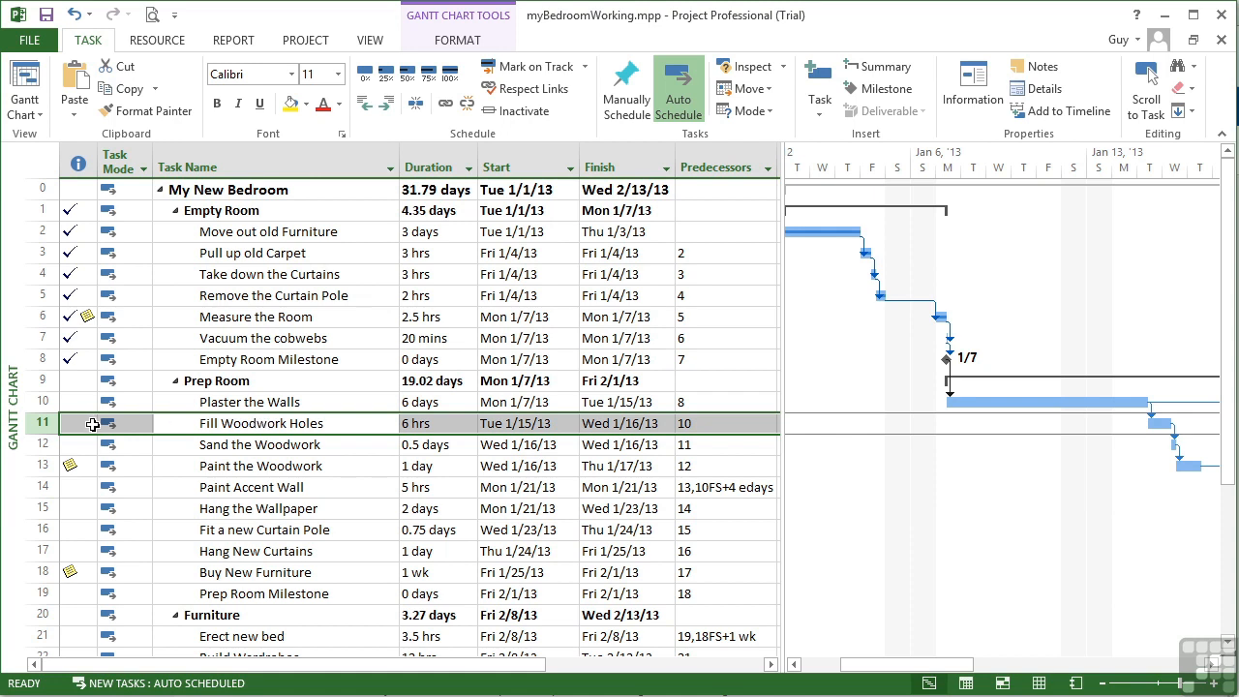
Step: Recheck the deadline field in the task information of Fill Woodwork Holes and close it without changes
double_click(331, 423)
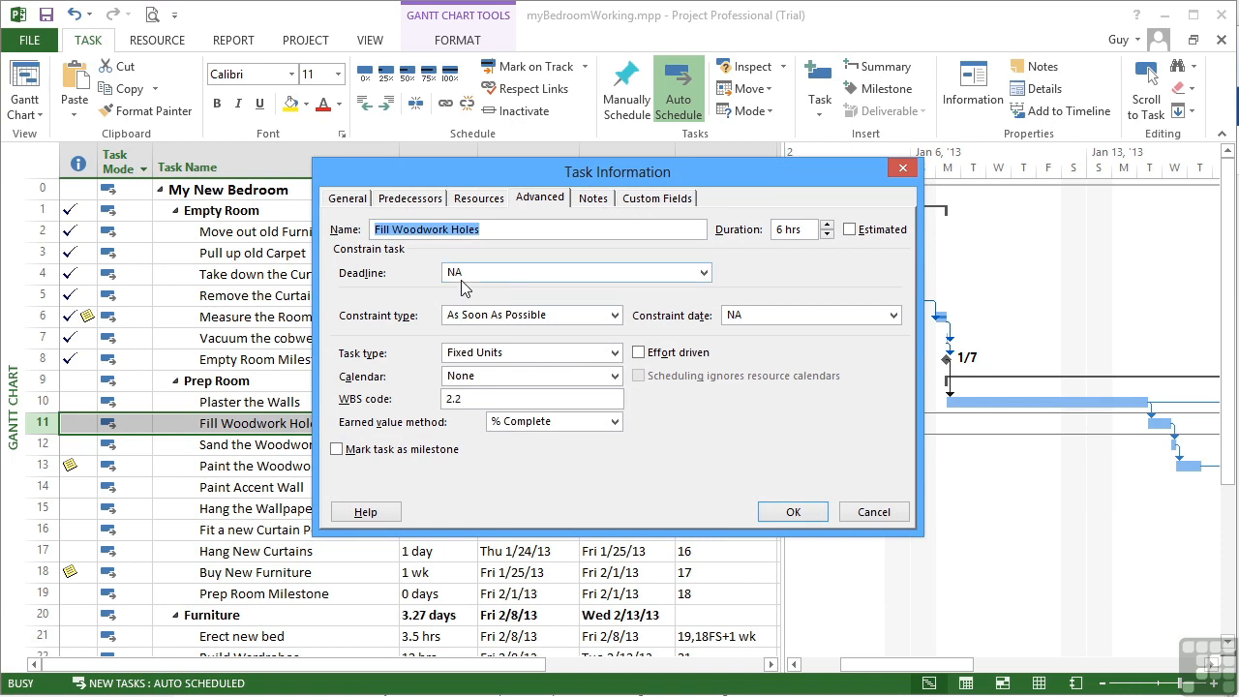
click(515, 272)
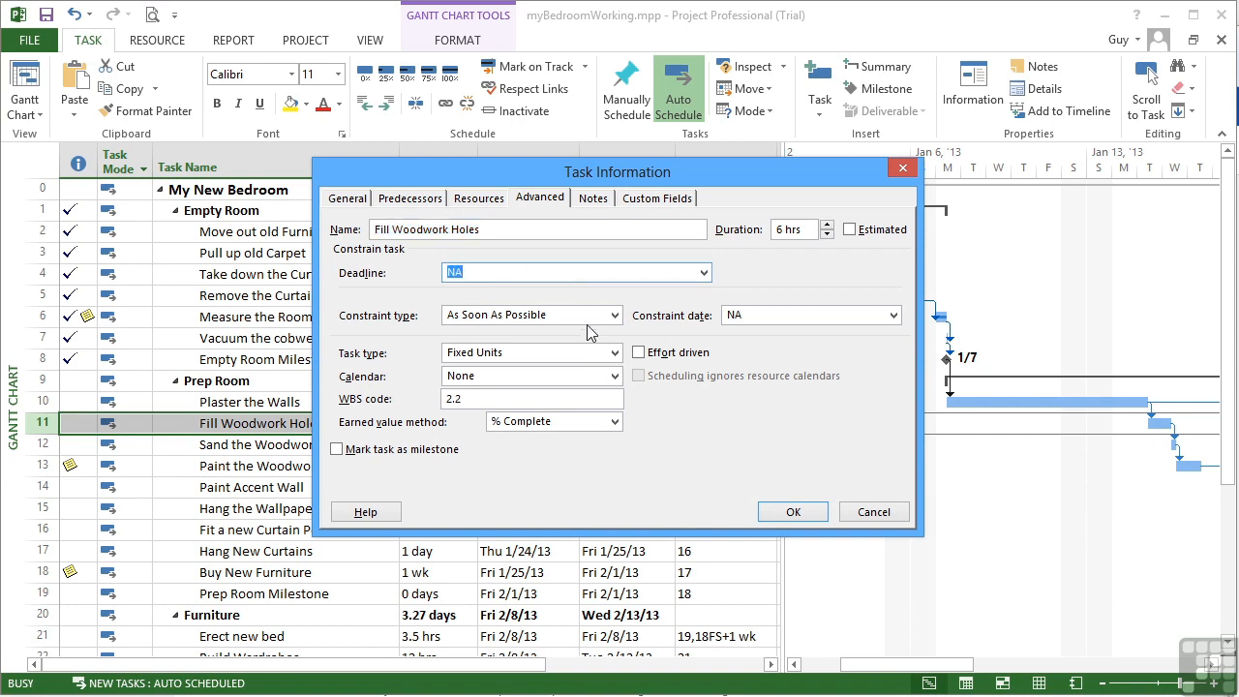
click(855, 515)
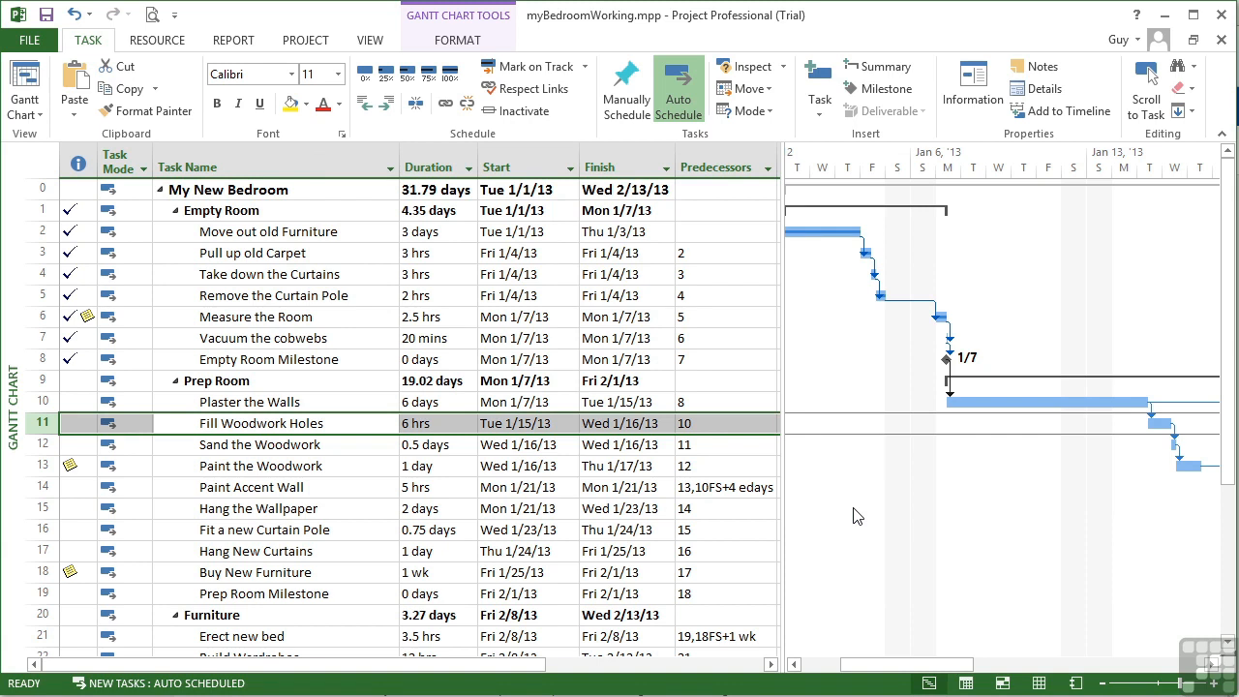